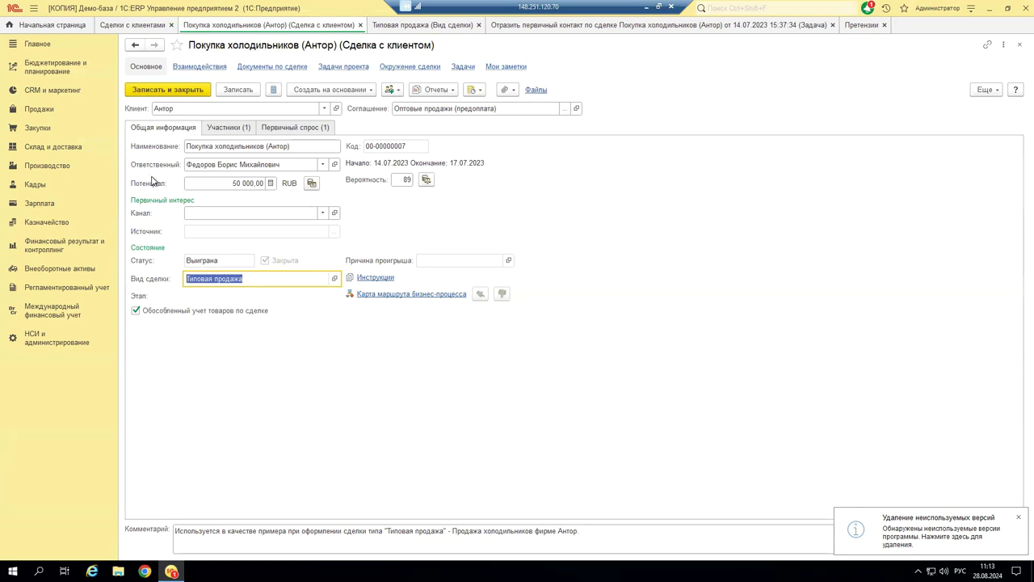
View the documents offered for calculating the refrigerator deal's potential, leaving the potential unset
left_click(310, 185)
left_click(563, 311)
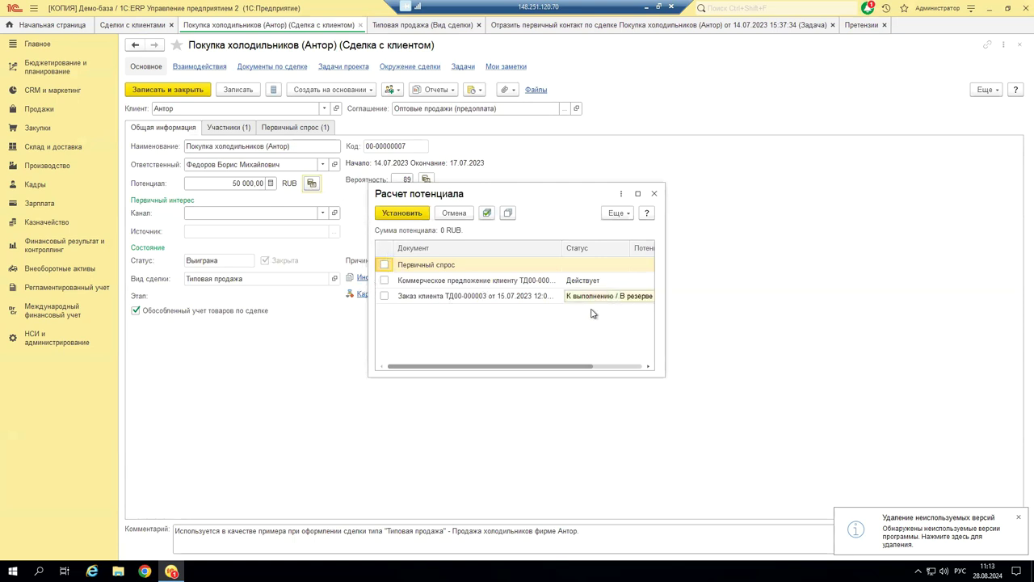
left_click(654, 196)
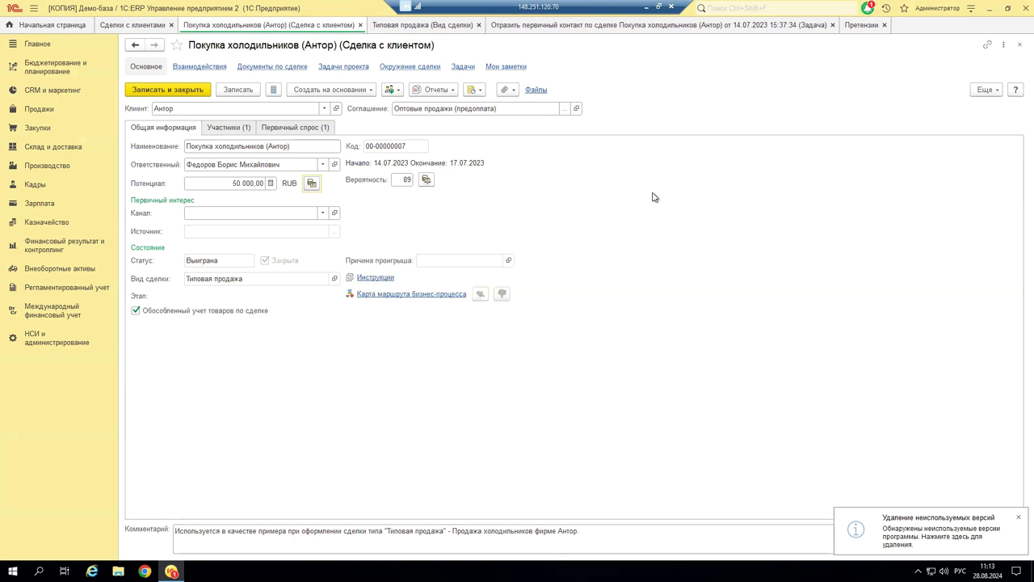
Examine the calculated win-probability breakdown for the refrigerator deal and close it
left_click(426, 179)
left_click(557, 307)
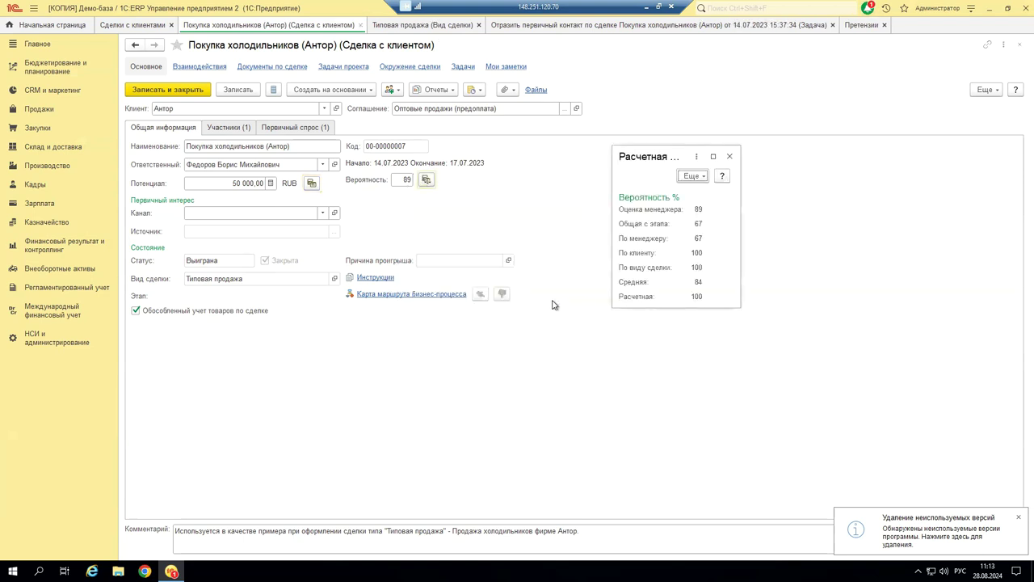
left_click_drag(652, 155, 669, 135)
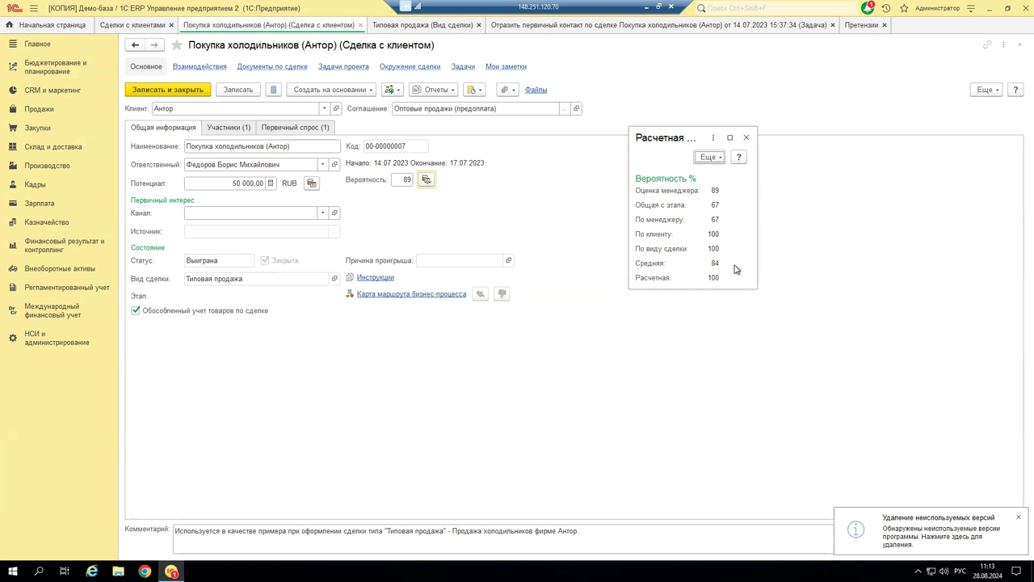
left_click(746, 137)
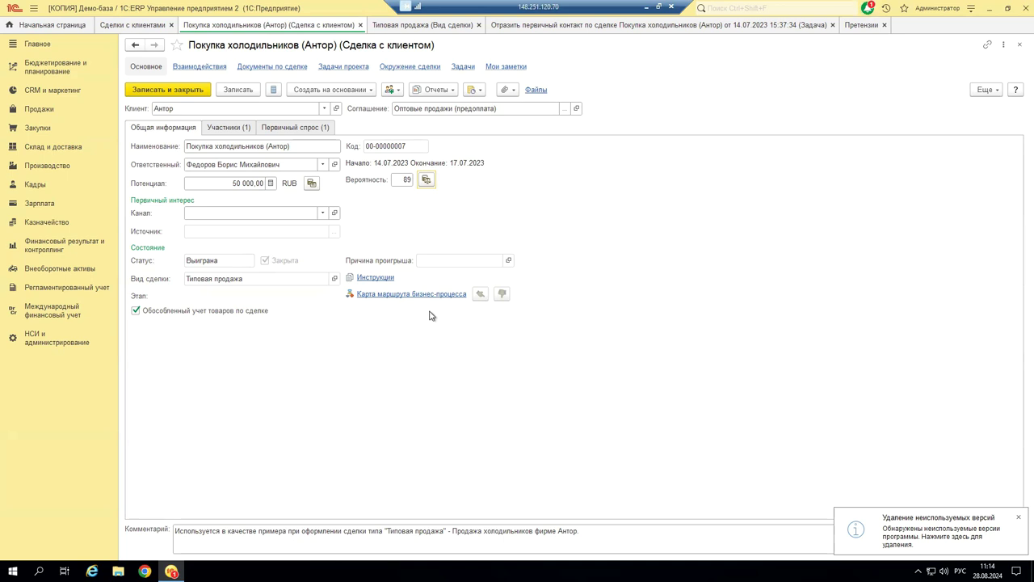
Review the process stages of the deal type "Типовая продажа", and view the deal's interactions and related documents
left_click(334, 278)
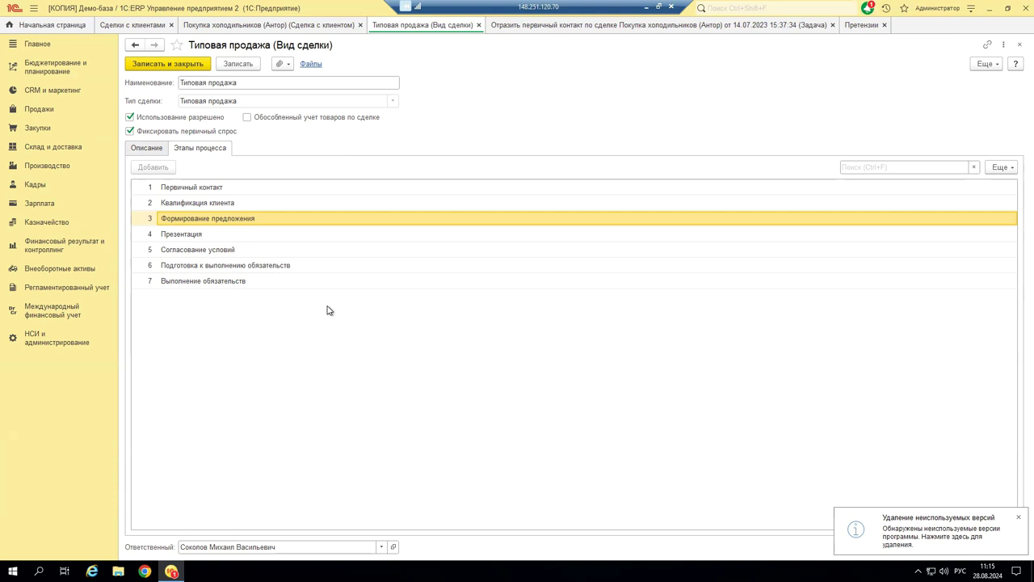
left_click(136, 45)
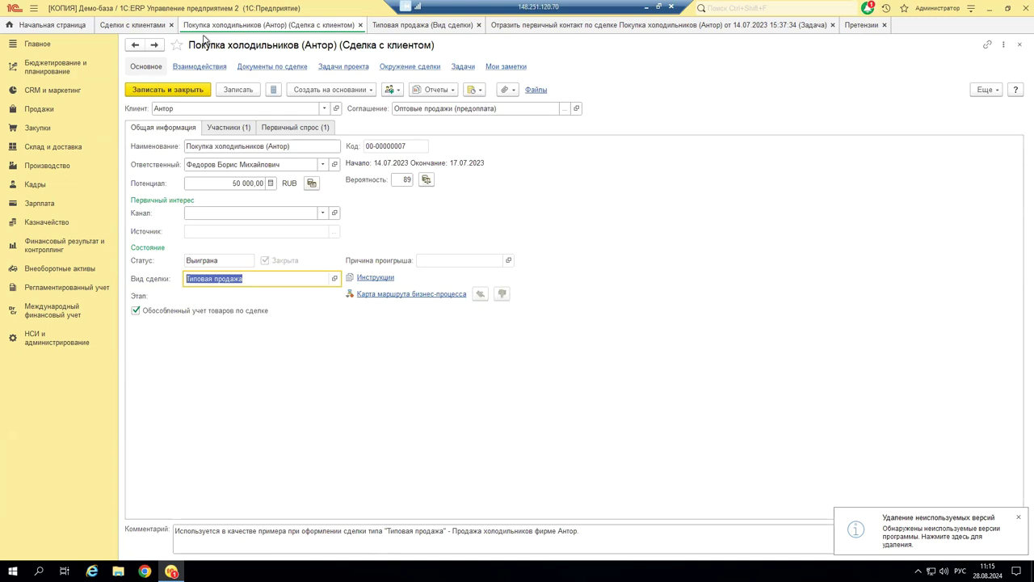
left_click(216, 69)
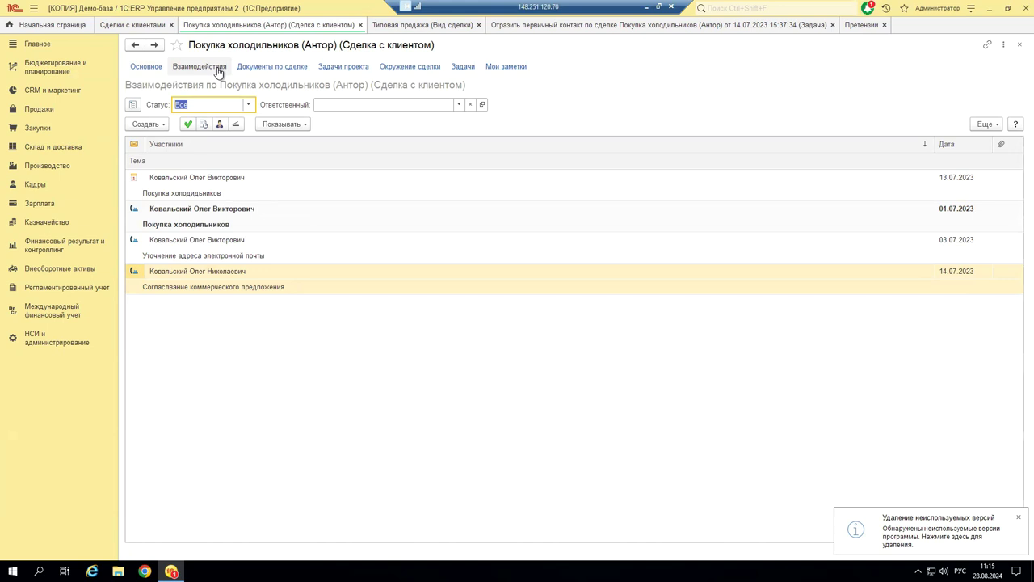
left_click(261, 68)
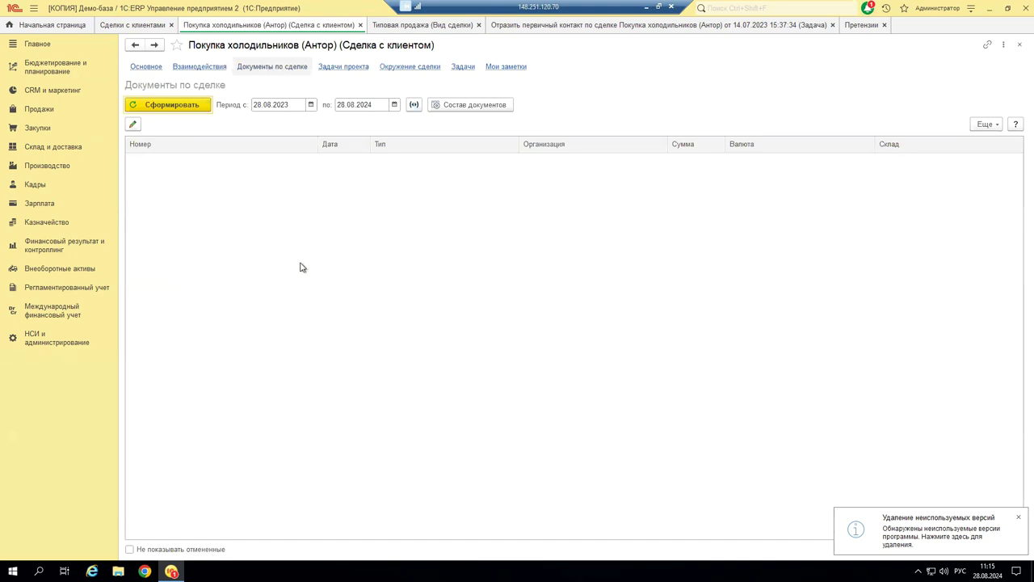
Examine the deal's project task "составить КП", including its stage options and result field, and return to the deal
left_click(329, 68)
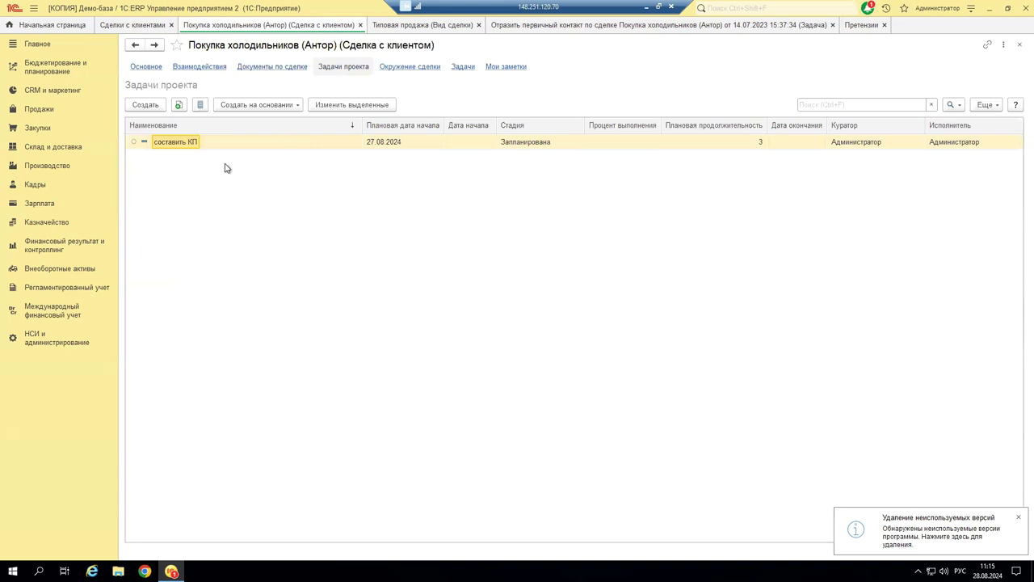
double_click(178, 143)
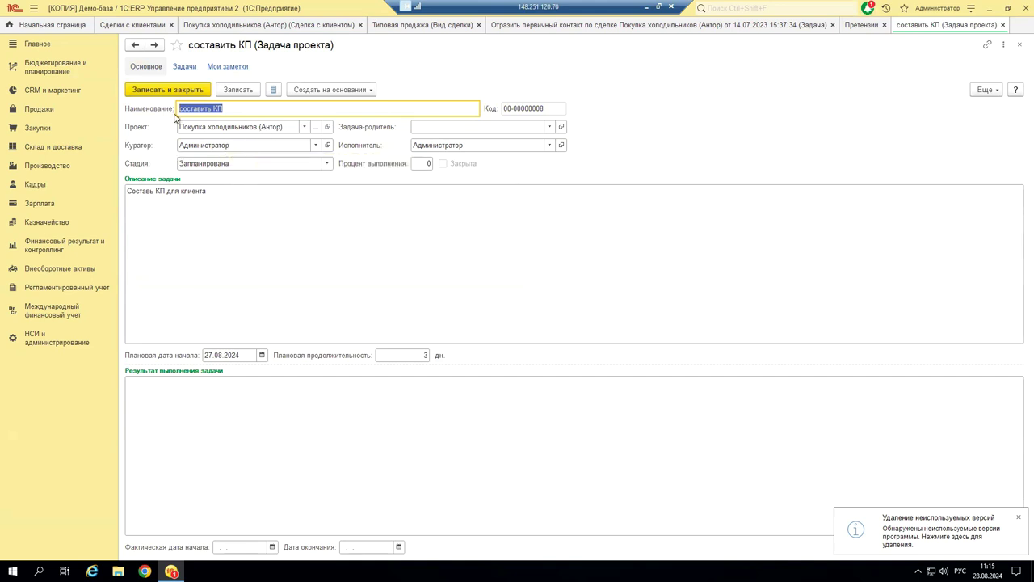
left_click(327, 165)
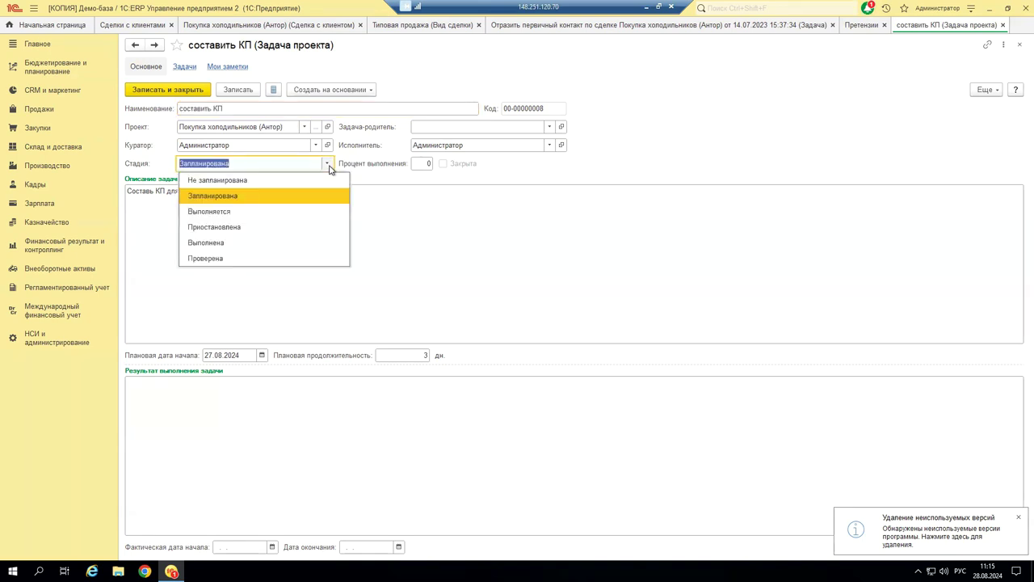
left_click(328, 165)
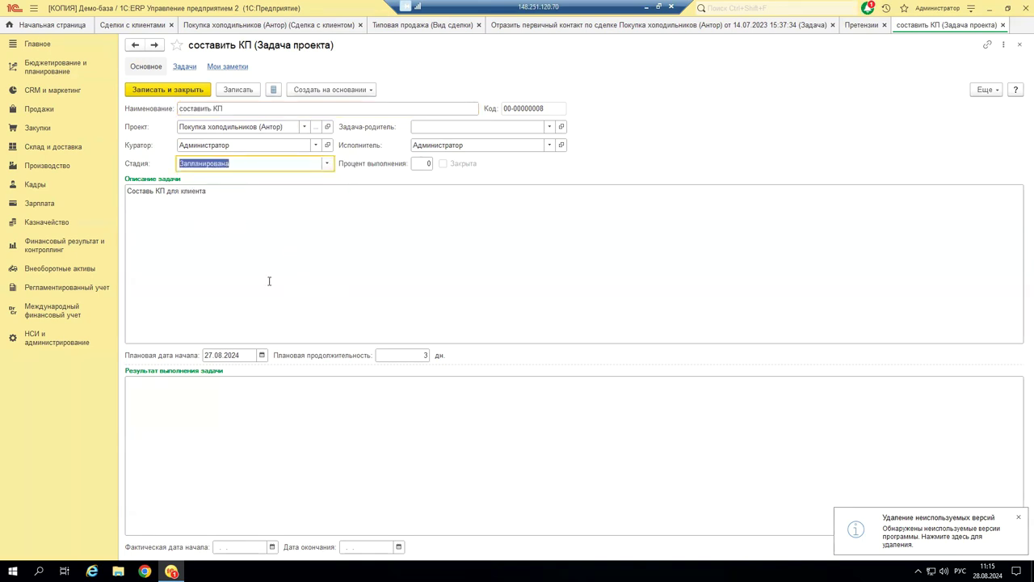
left_click(197, 467)
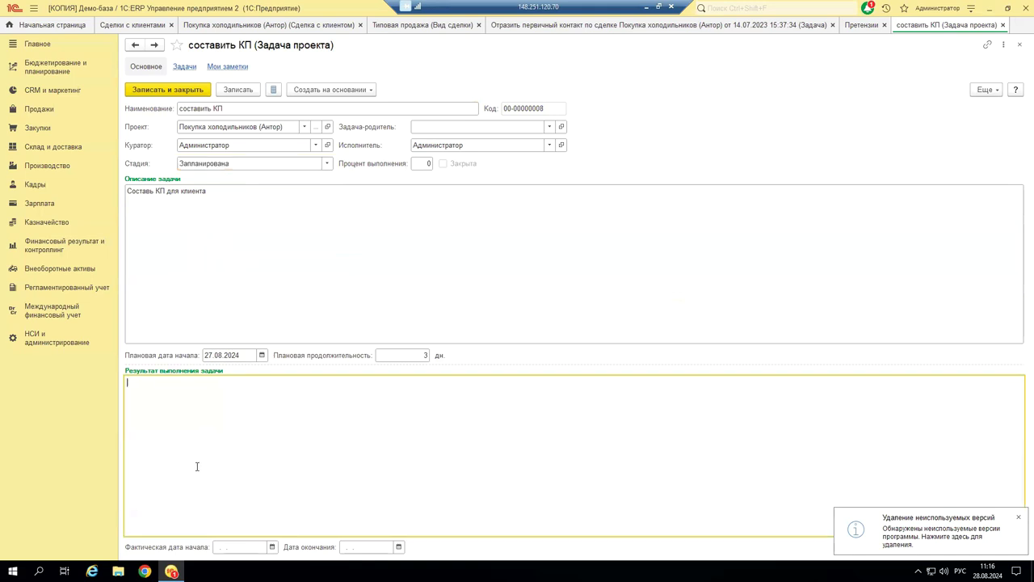
left_click(135, 45)
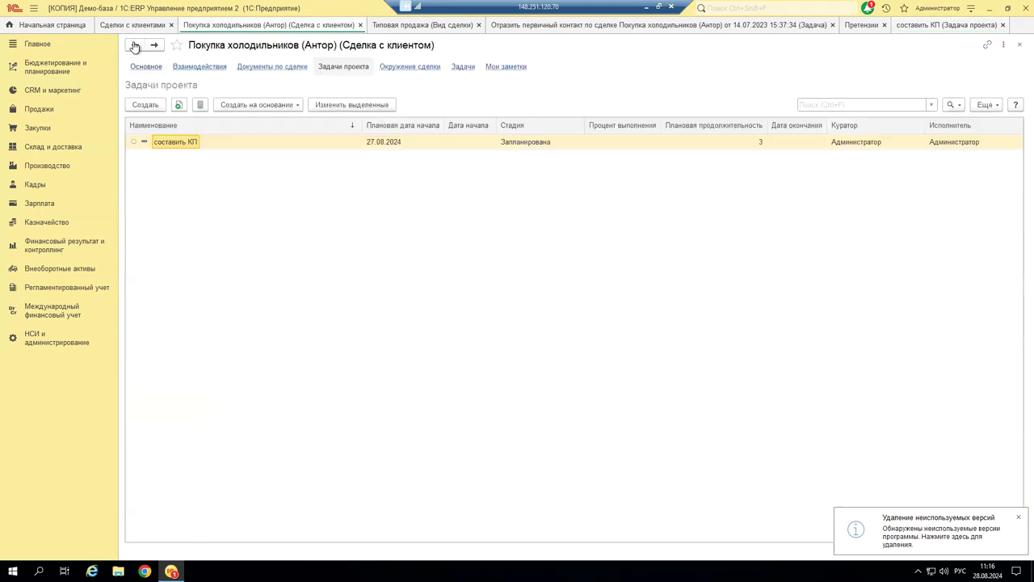
View the deal's environment, its tasks and personal notes, and return to its main information
left_click(393, 71)
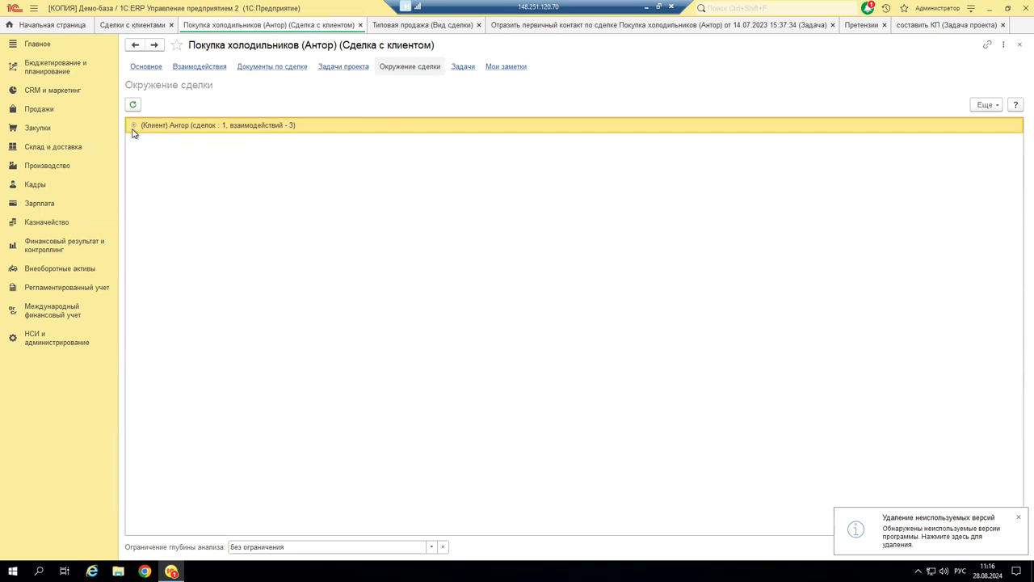
left_click(457, 73)
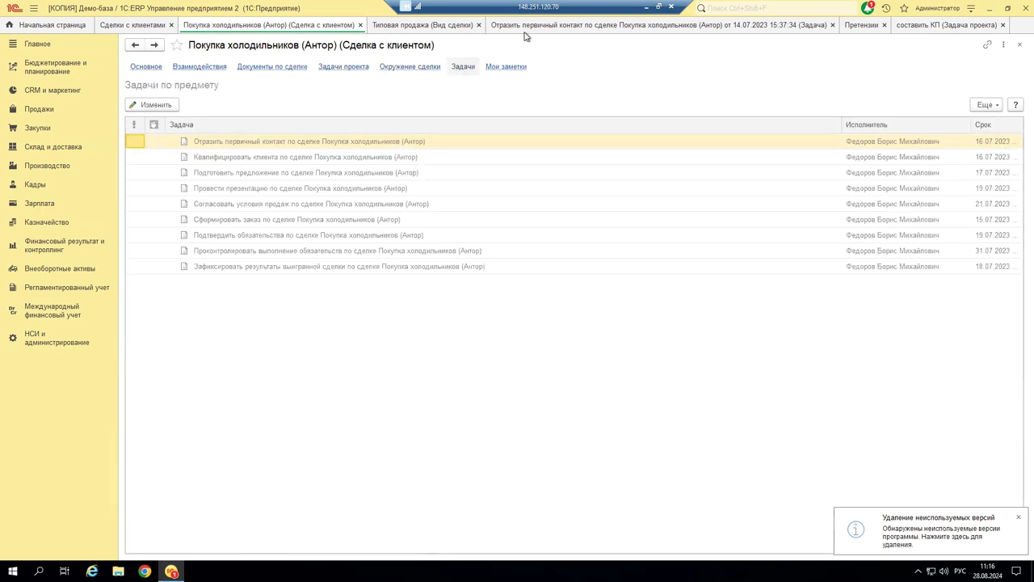
left_click(525, 70)
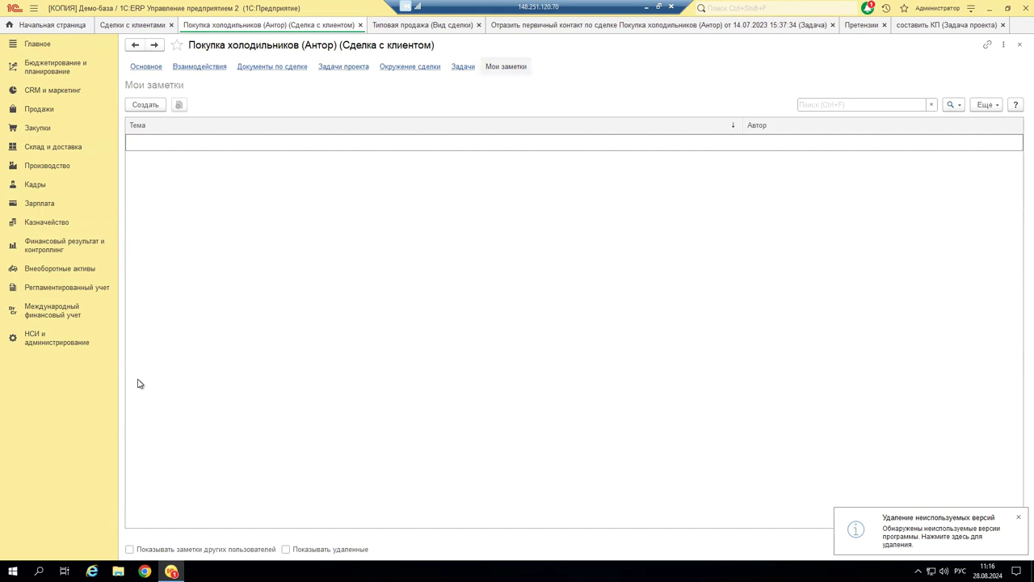
left_click(152, 67)
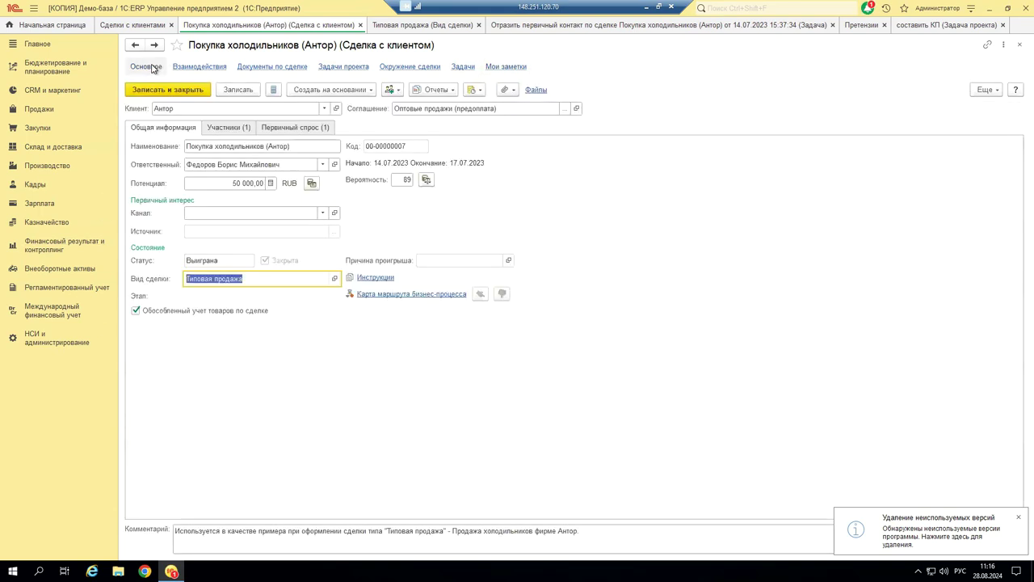
Open the CRM claims list and view the supplier claim "Претензия (утерян товар)"
left_click(54, 90)
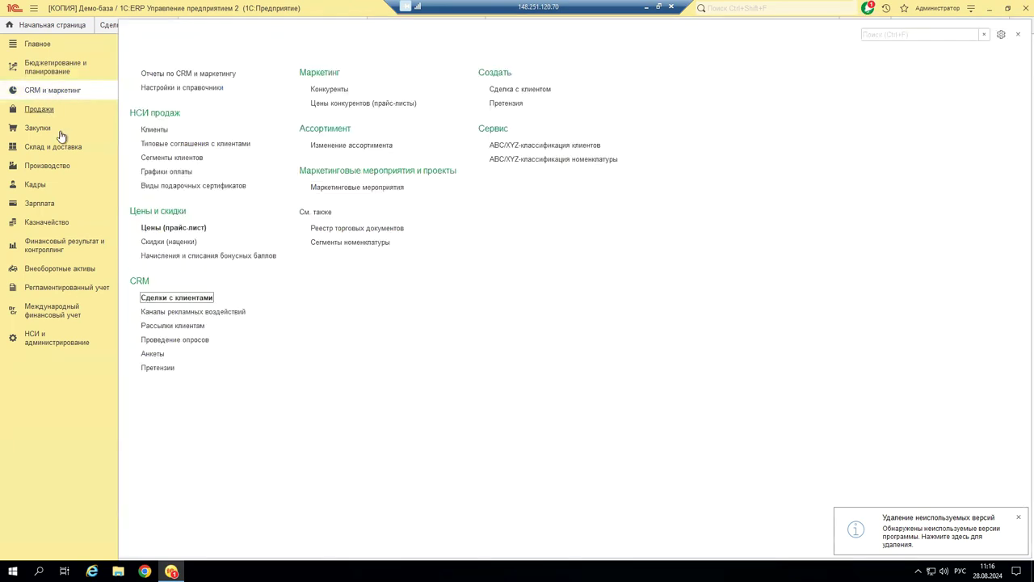
left_click(160, 370)
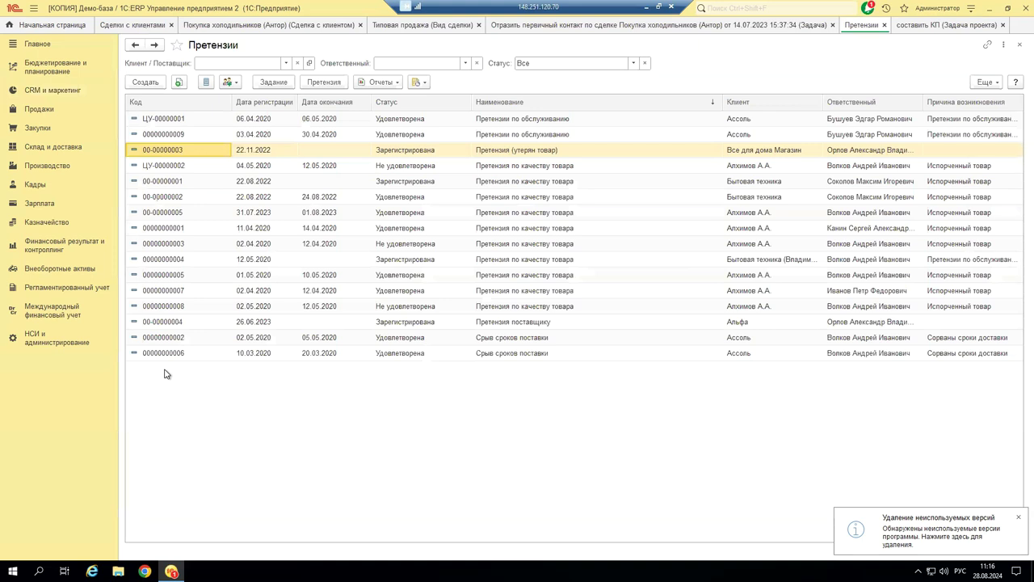
double_click(269, 150)
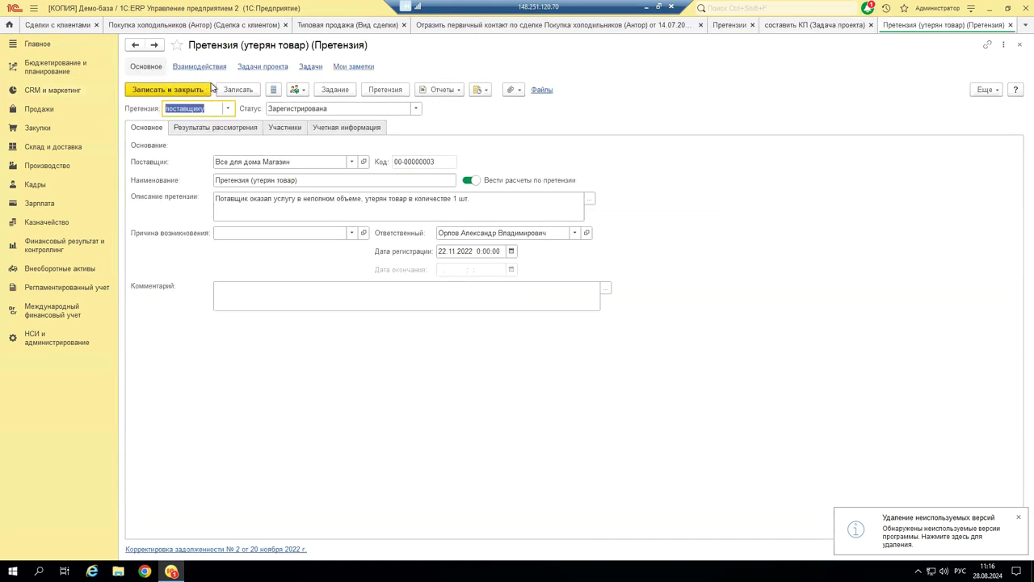
From the claims list, open Ассоль's service claim registered 03.04.2020 and view its consideration results
left_click(135, 45)
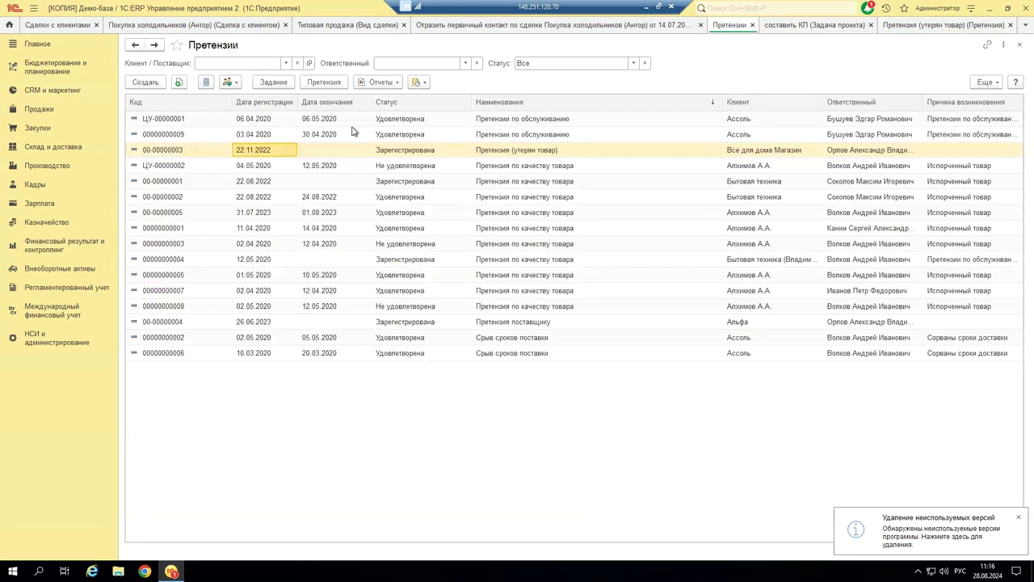
double_click(536, 134)
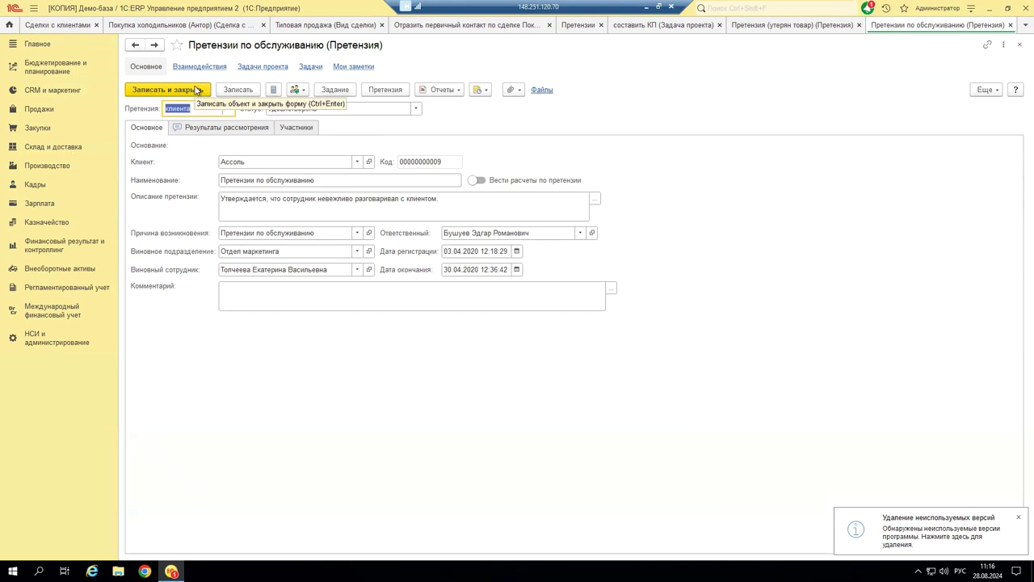
left_click(208, 129)
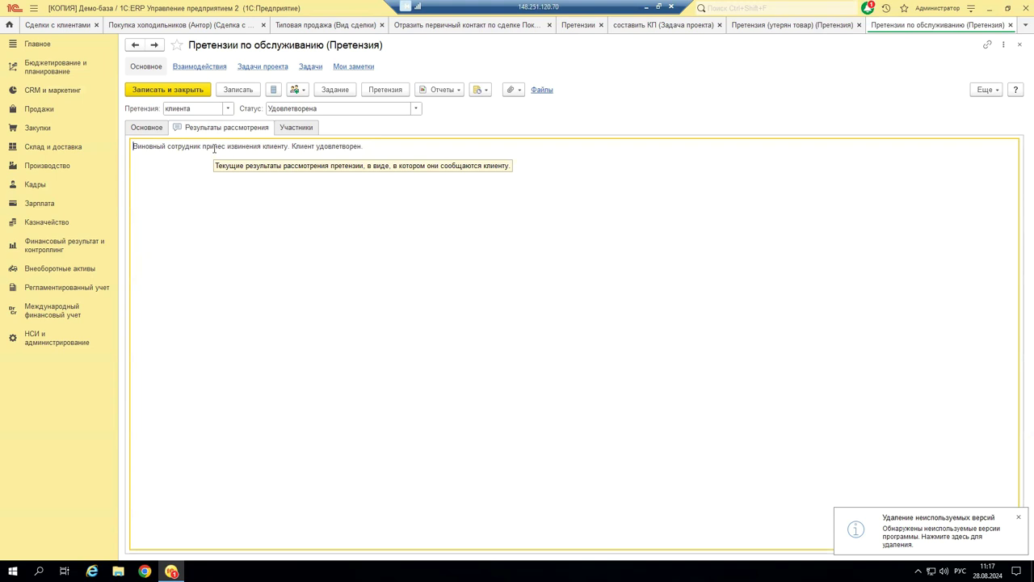
Generate the sales funnel report "Воронка продаж" from the CRM and marketing reports
left_click(54, 90)
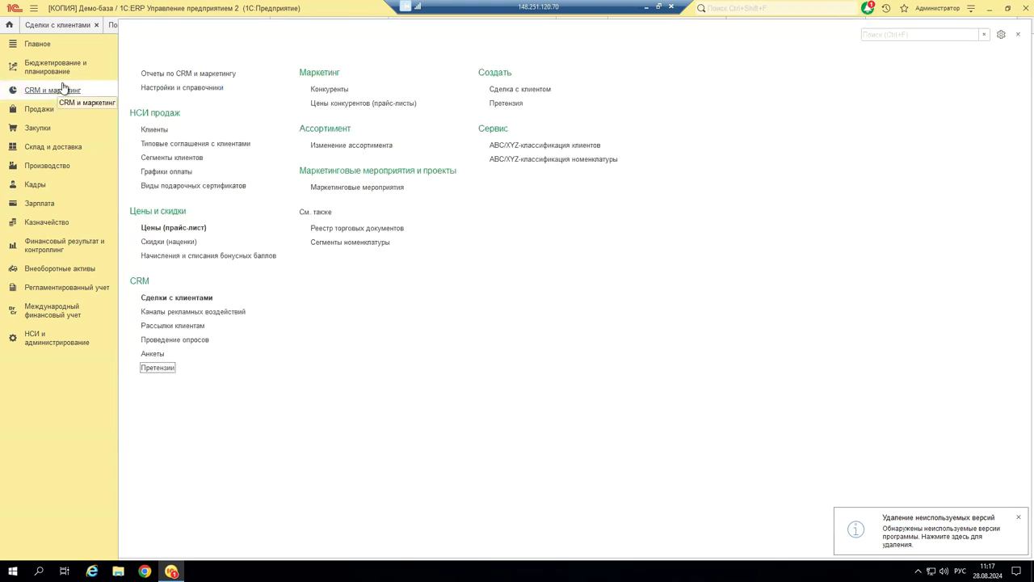
left_click(153, 73)
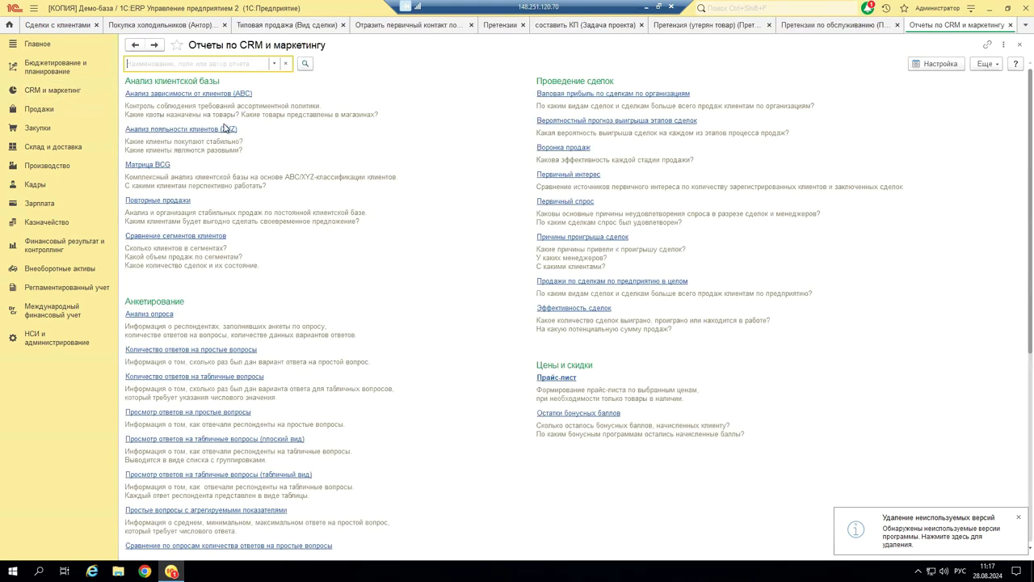
left_click(557, 150)
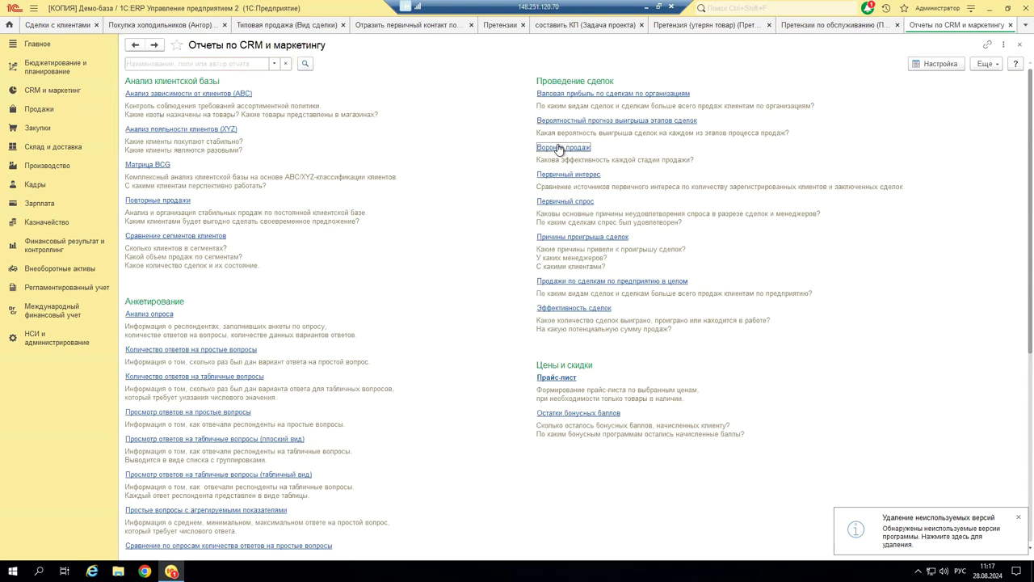
left_click(145, 92)
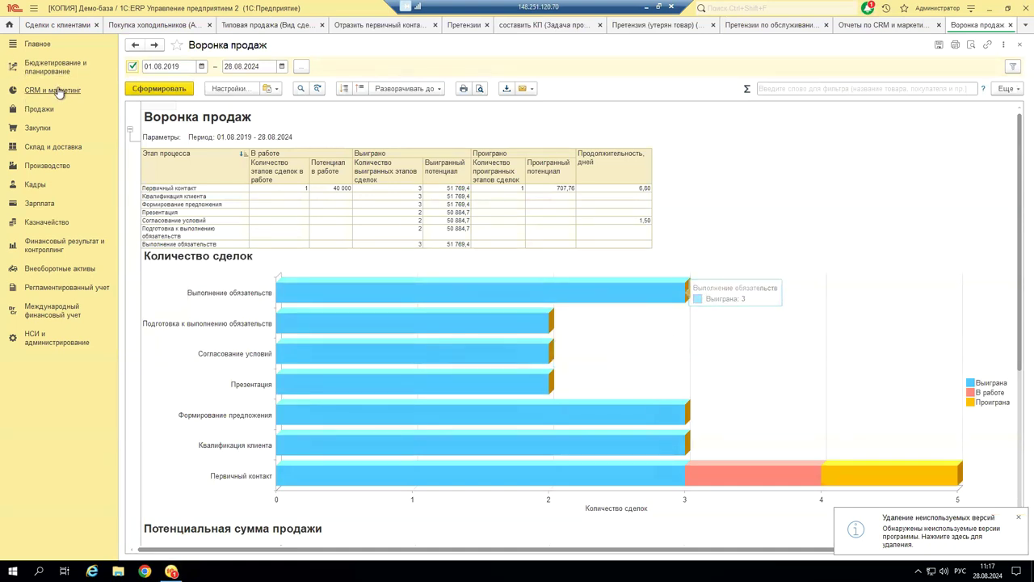
Generate the report on lost-deal reasons, "Причины проигрыша сделок", from the CRM reports list
left_click(889, 25)
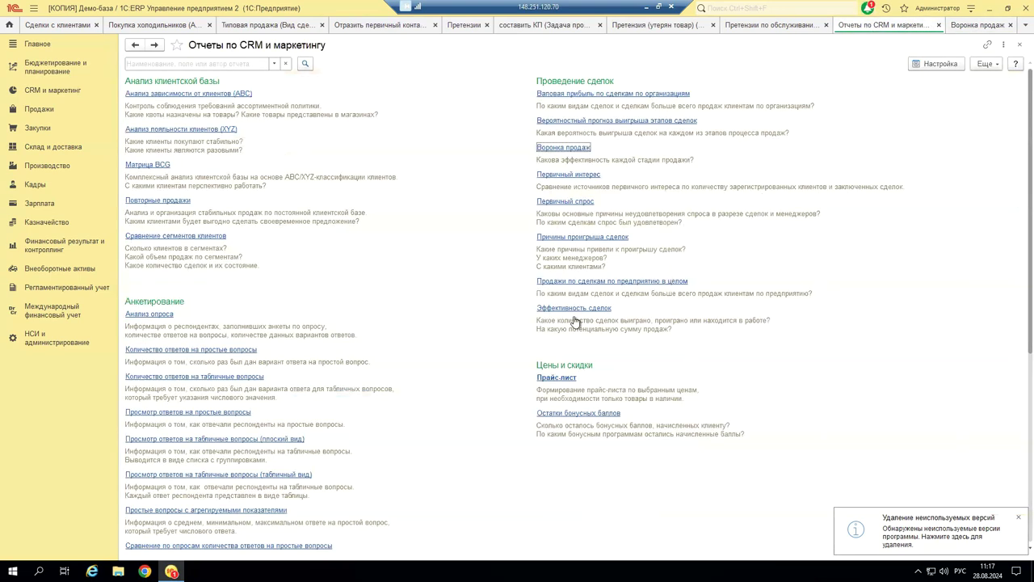
left_click(589, 238)
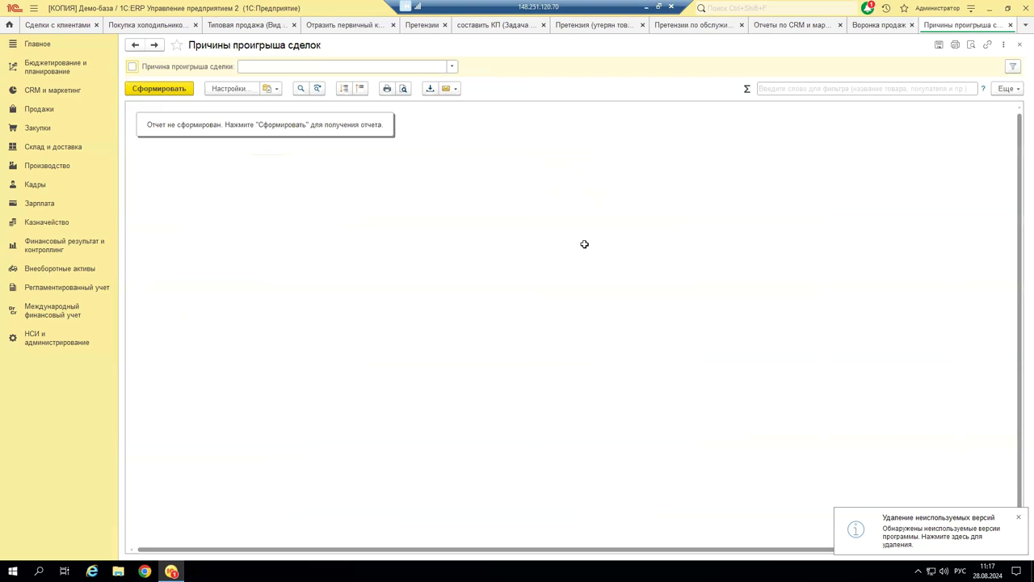
left_click(156, 89)
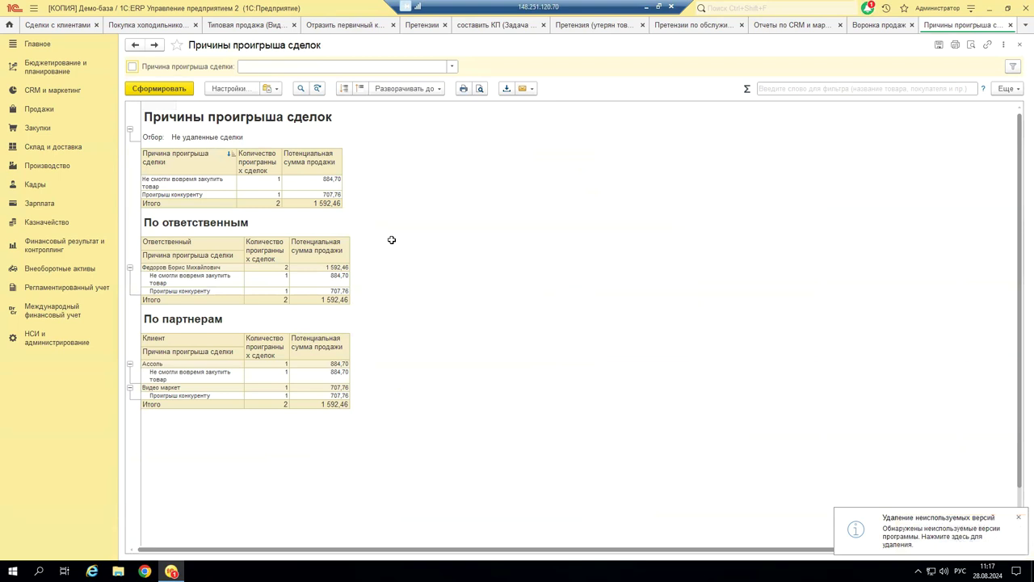
Generate the deal efficiency report "Эффективность сделок" and look through its sections on active, won and lost deals
left_click(810, 26)
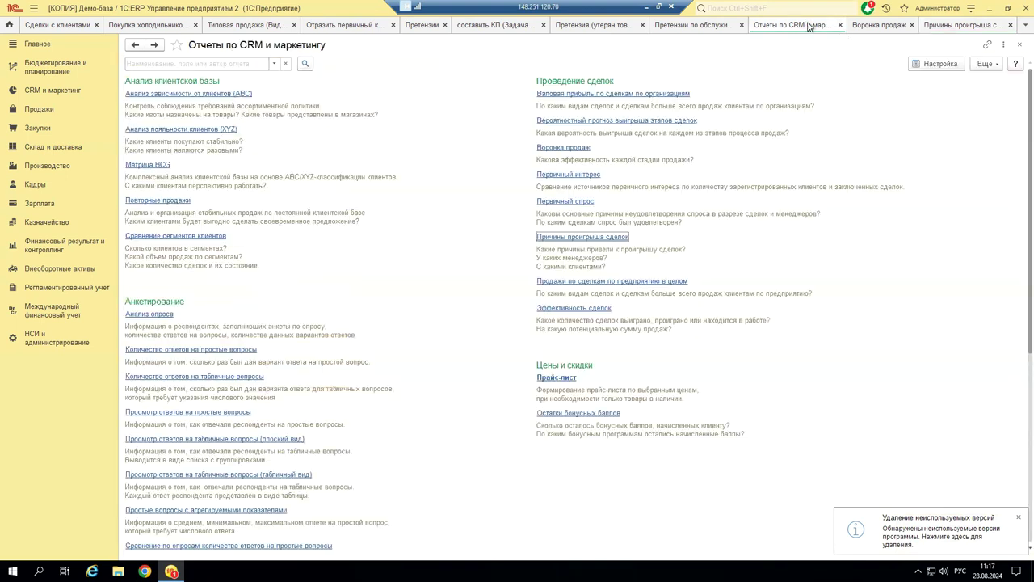
left_click(573, 309)
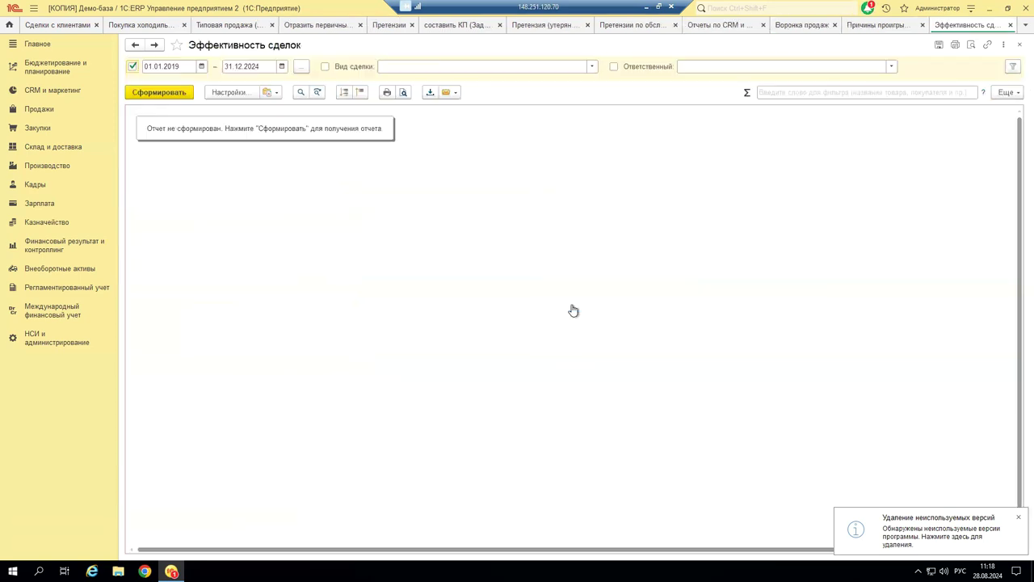
left_click(131, 94)
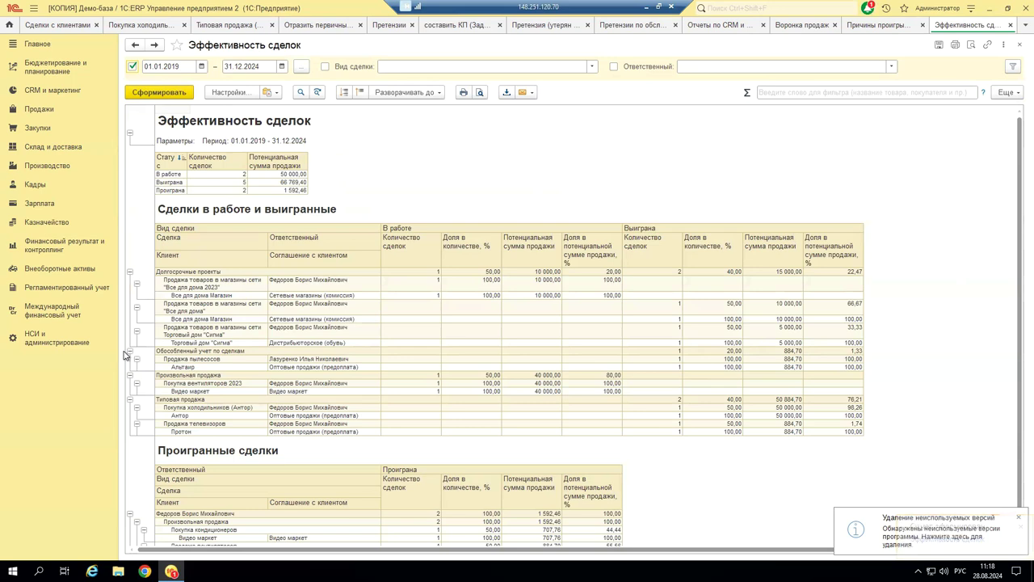
scroll(205, 355, "down", 2)
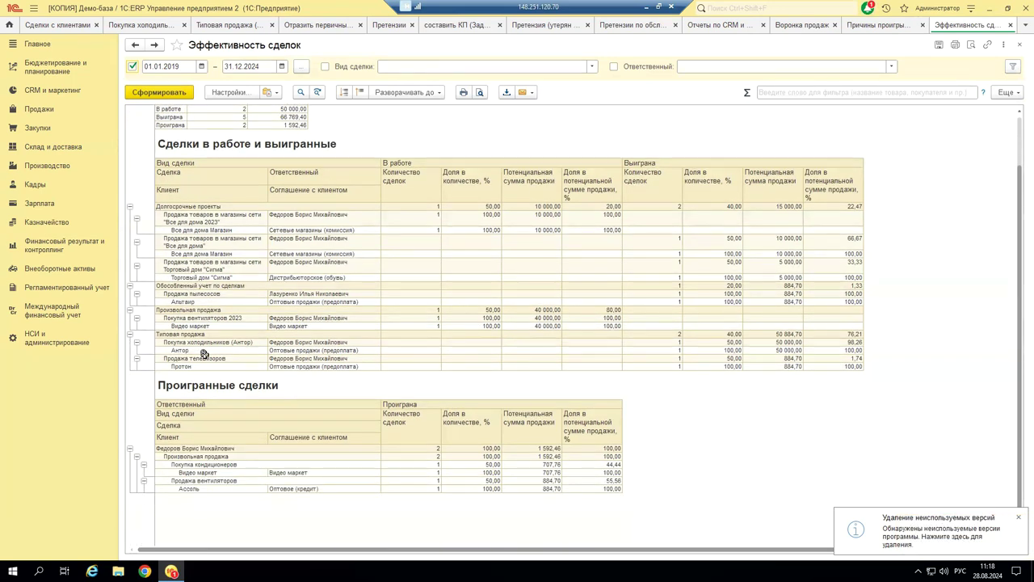
scroll(269, 417, "up", 2)
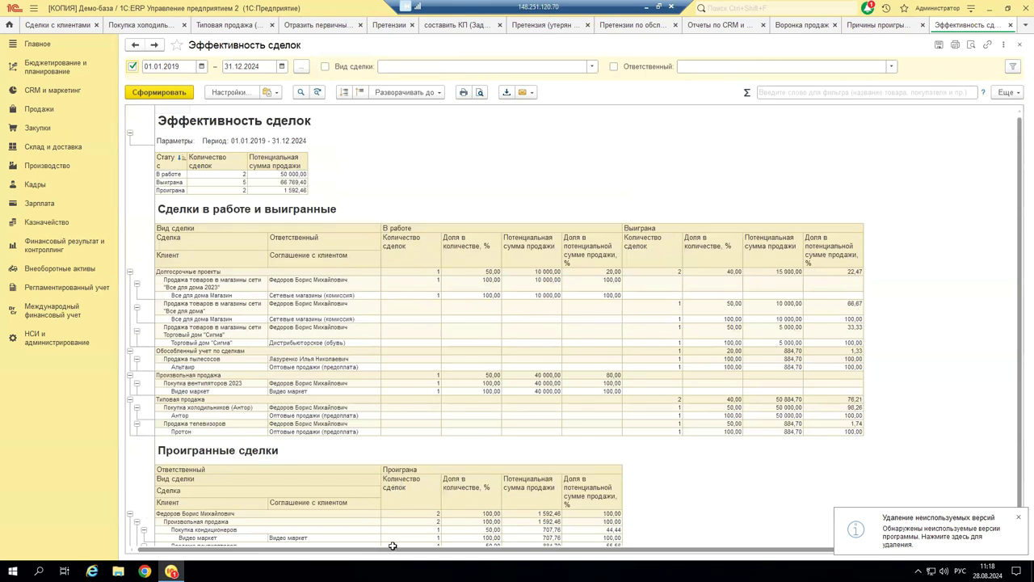
Switch to the PowerPoint presentation, start the slide show from slide 9 and advance to the next slide
left_click(644, 6)
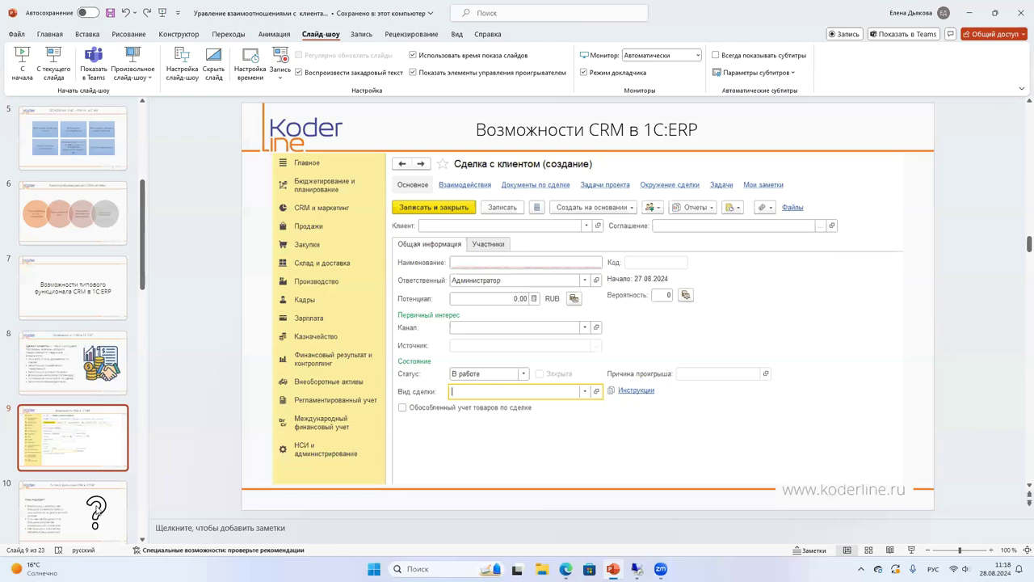
left_click(53, 60)
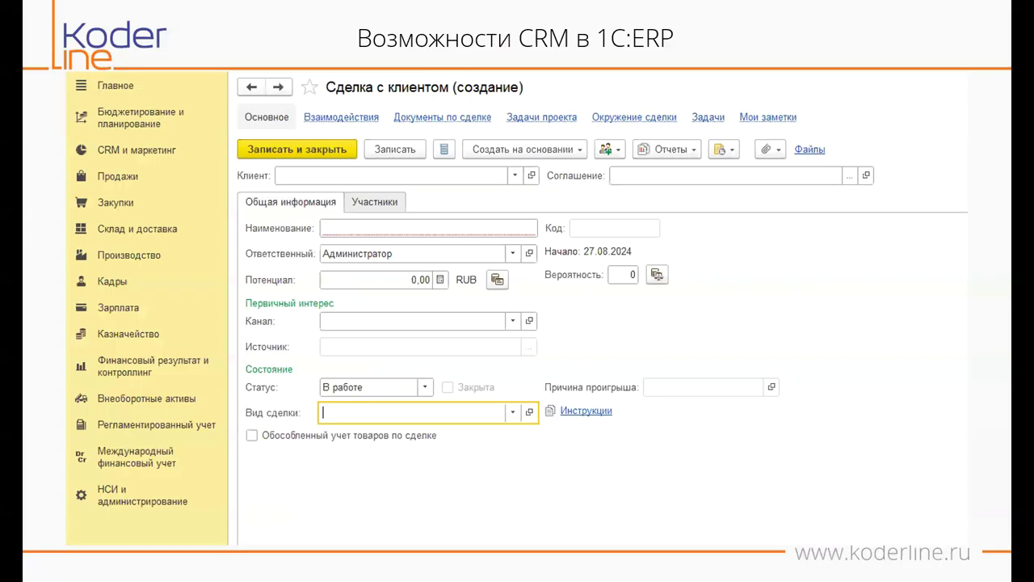
key("Right")
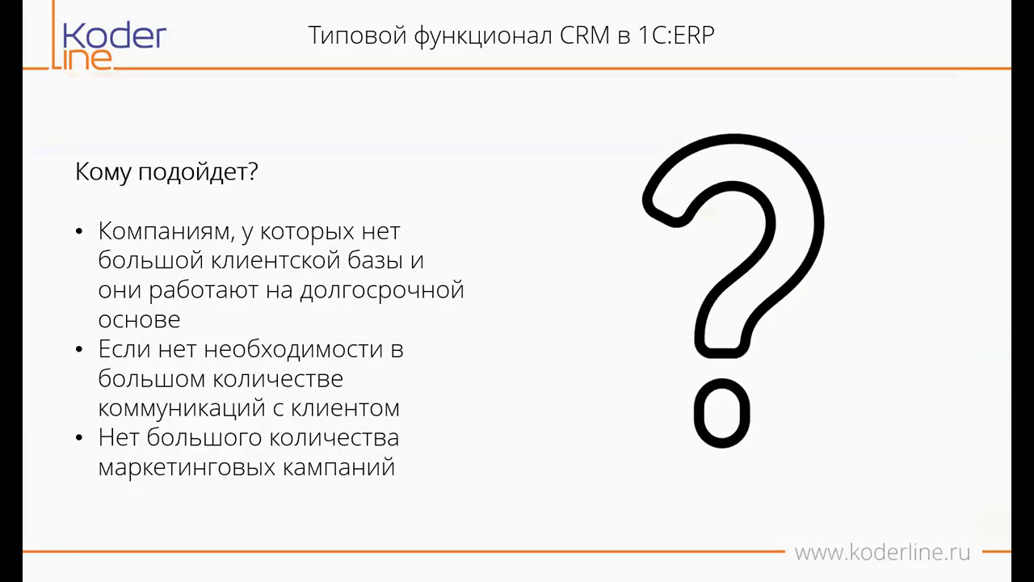